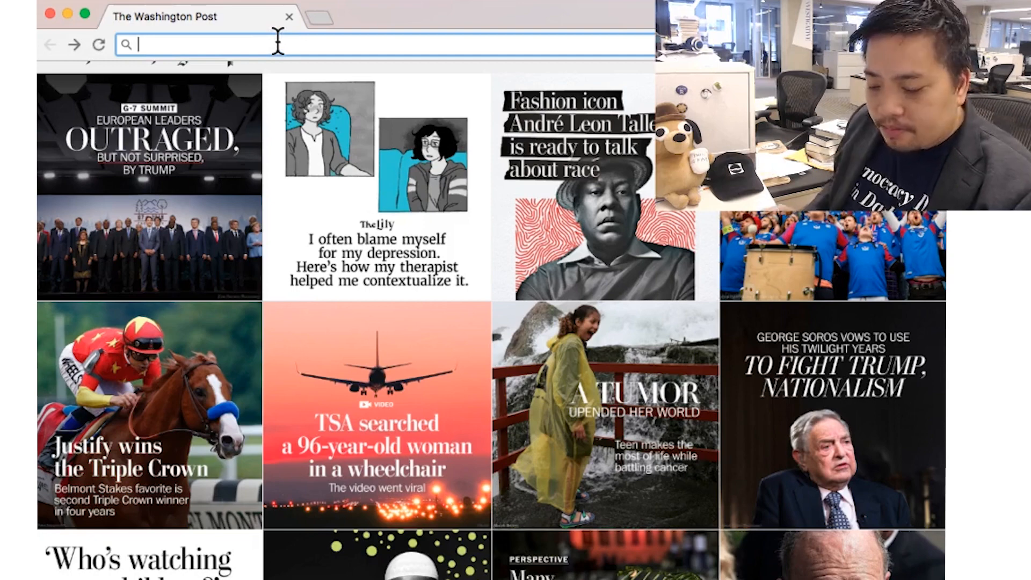
- Load r-project.org from the address-bar suggestion and scroll down the R Project homepage
text(r-project.org)
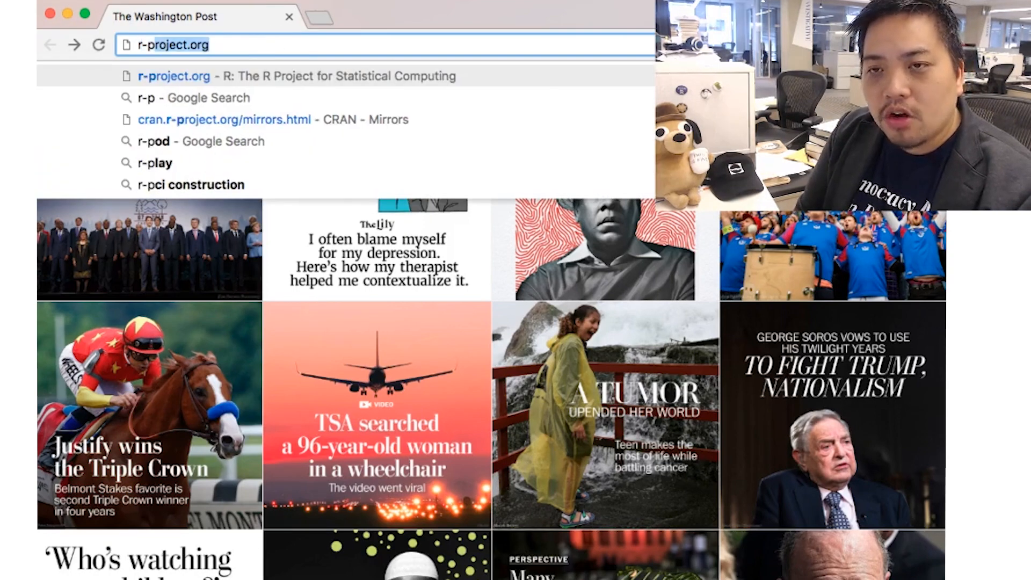
key(Return)
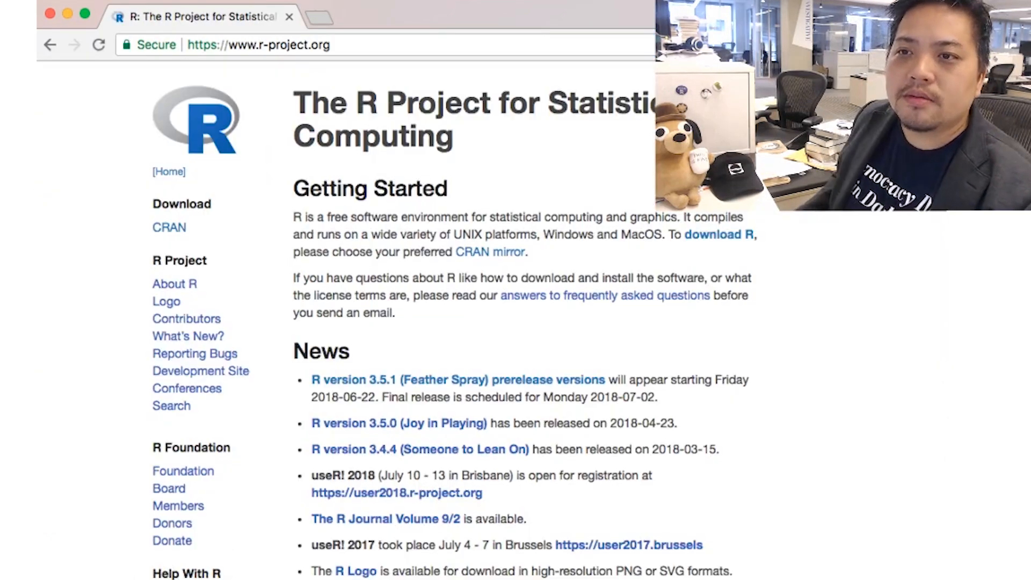
scroll(317, 258, down, 1)
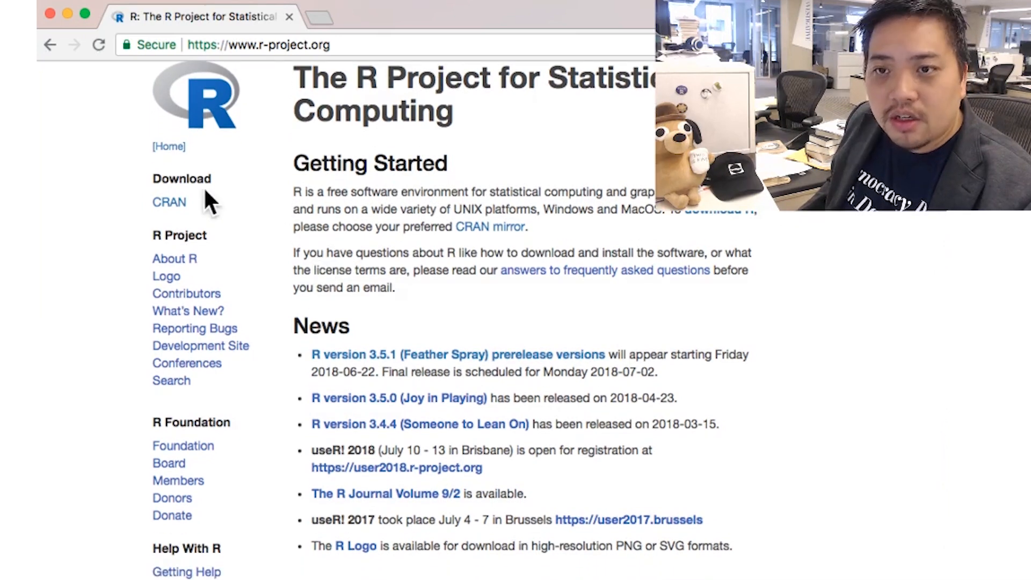
click(173, 202)
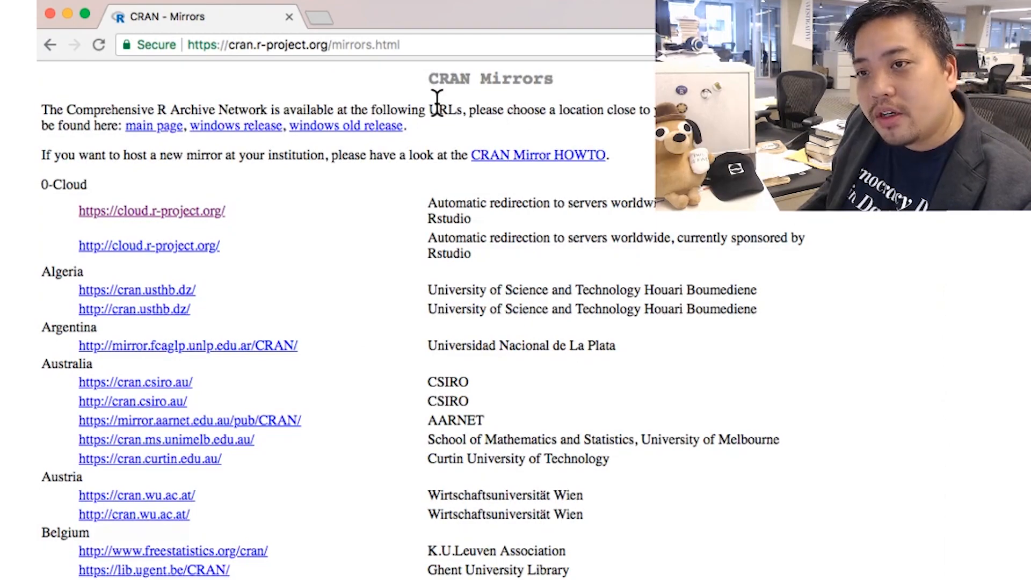
scroll(205, 208, down, 15)
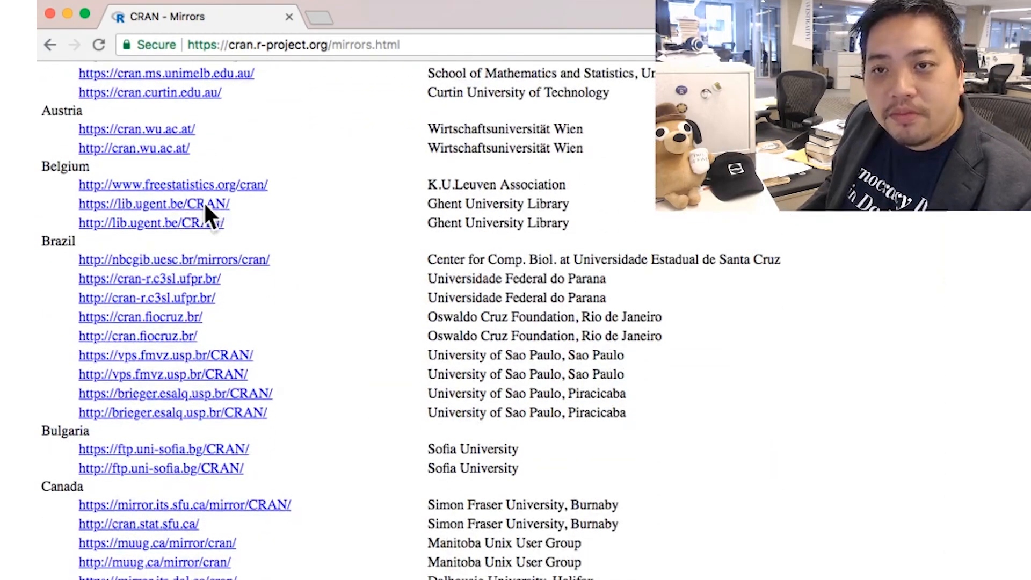
scroll(204, 201, up, 15)
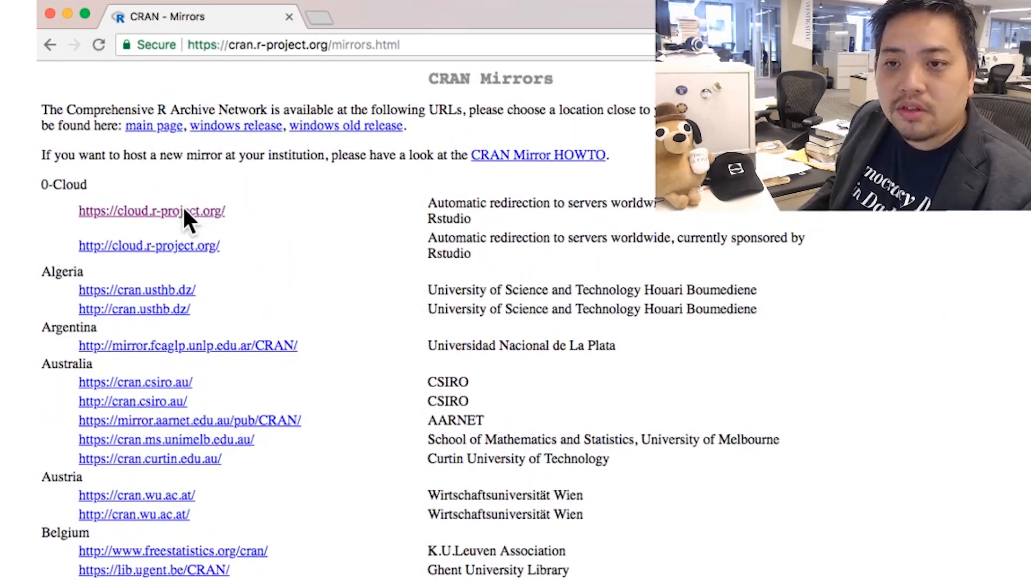
click(184, 211)
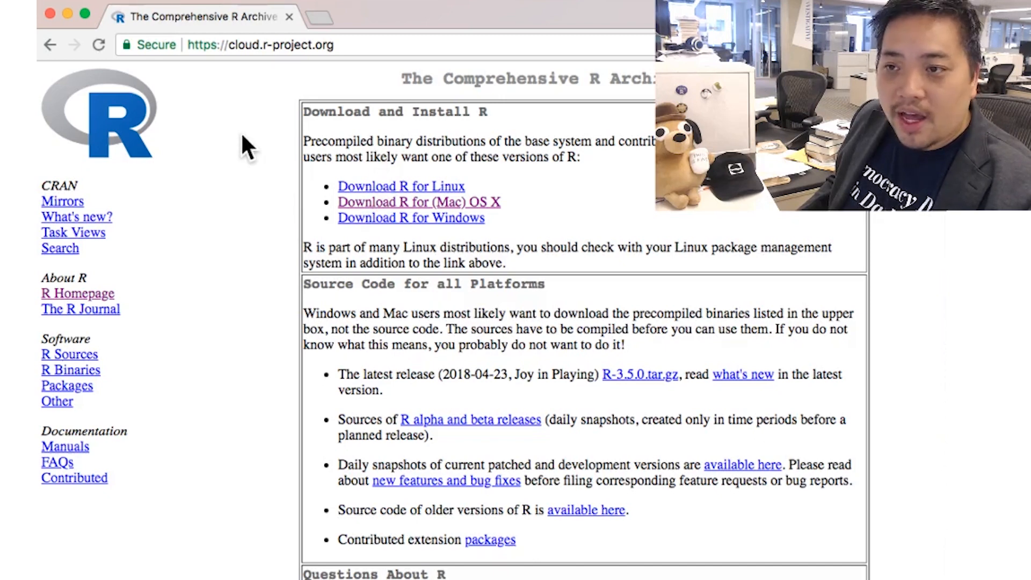
- Download R-3.5.0.pkg from the R for Mac OS X page and open it from the download shelf
click(378, 202)
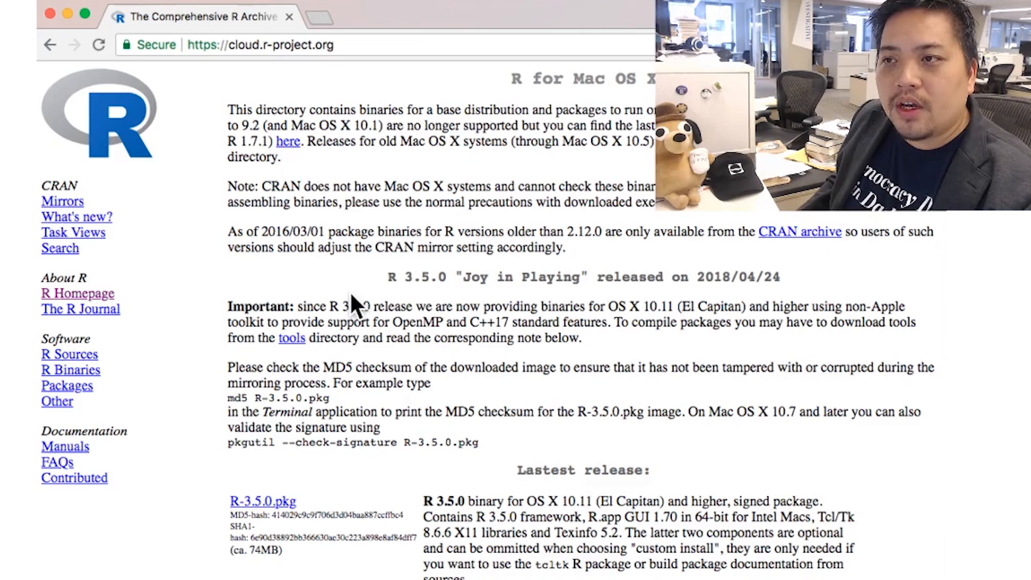
scroll(351, 294, down, 5)
scroll(350, 295, down, 1)
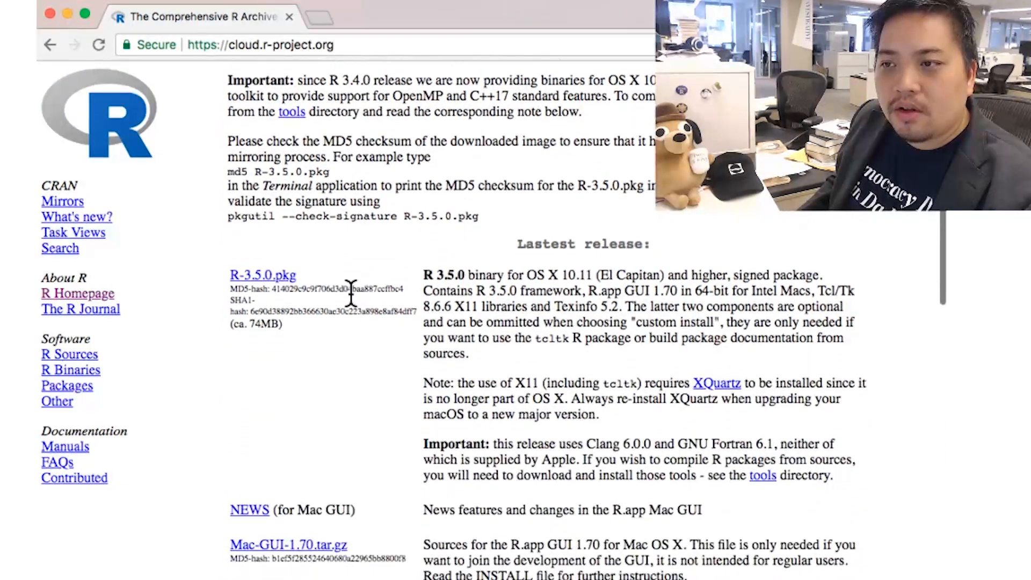
click(256, 275)
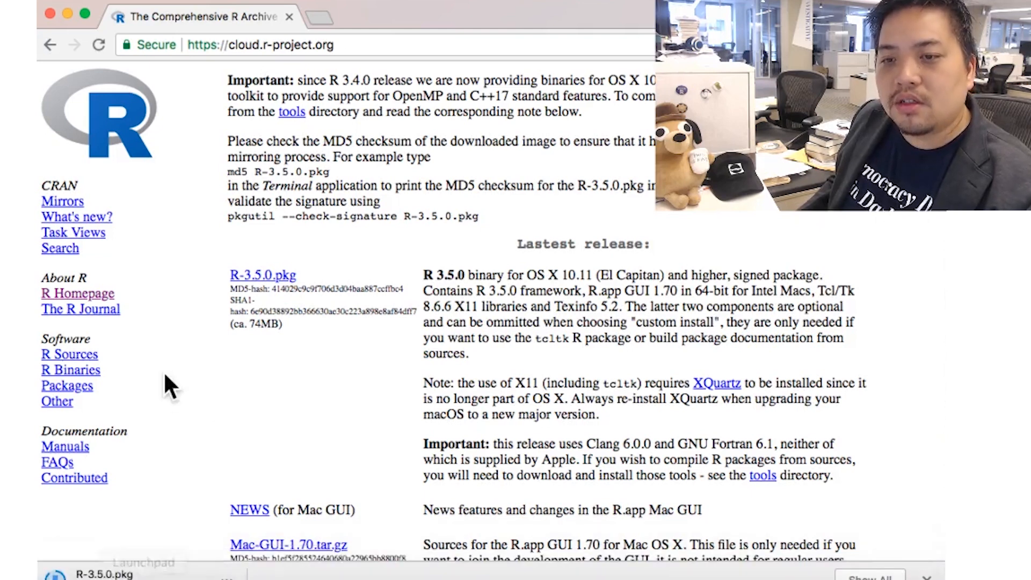
click(113, 573)
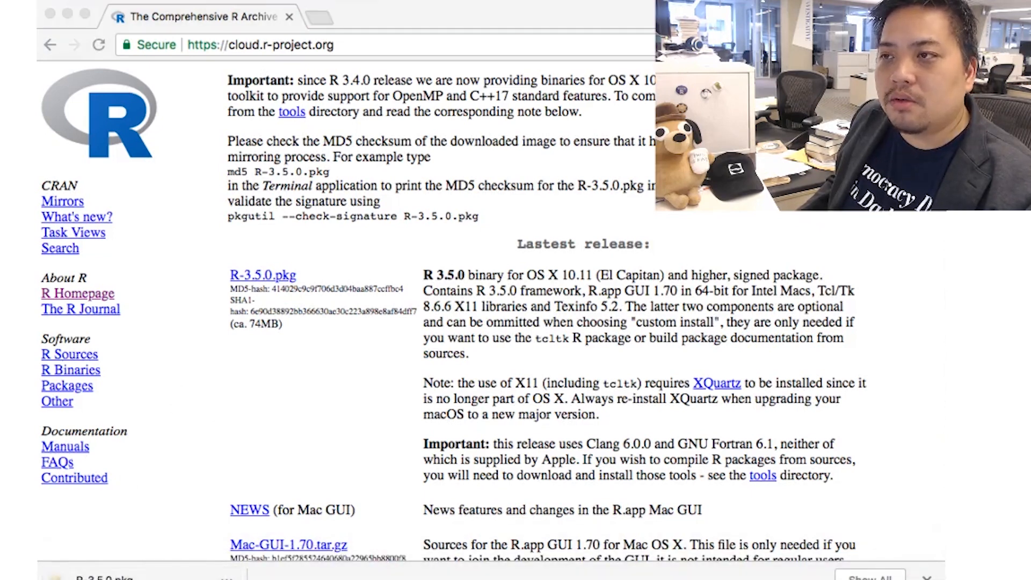
- Move the installer window up, continue past Introduction and Read Me, and agree to the license
drag(723, 352, 466, 18)
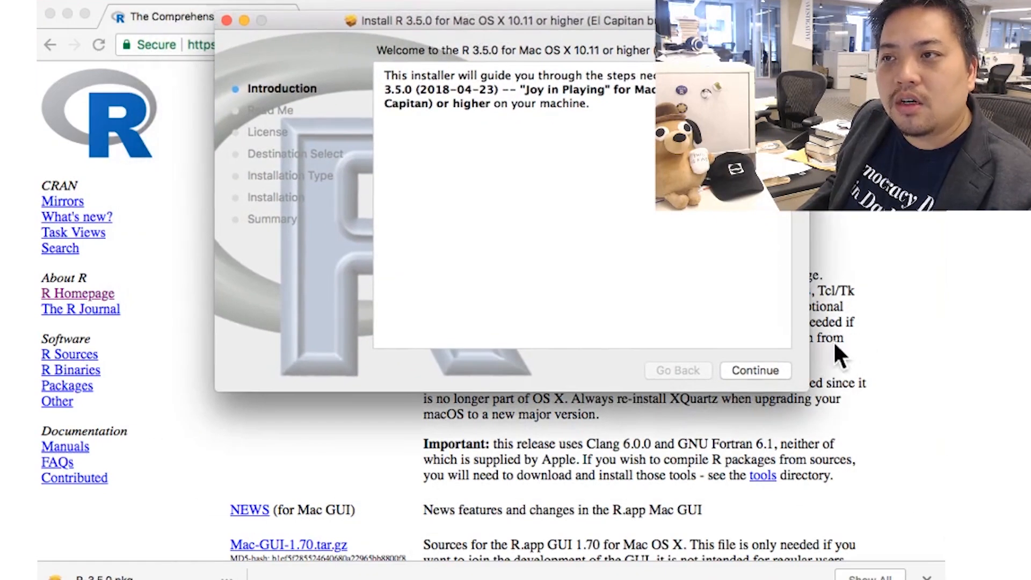
click(748, 371)
click(748, 371)
click(749, 370)
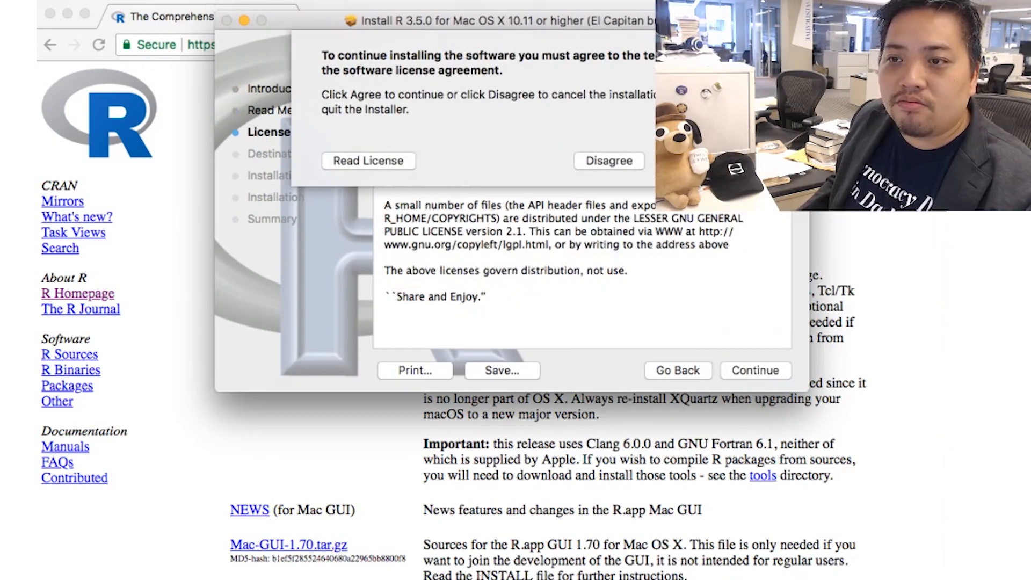
click(679, 160)
- Run the standard R installation, then close the installer and move its package to the Trash
click(755, 370)
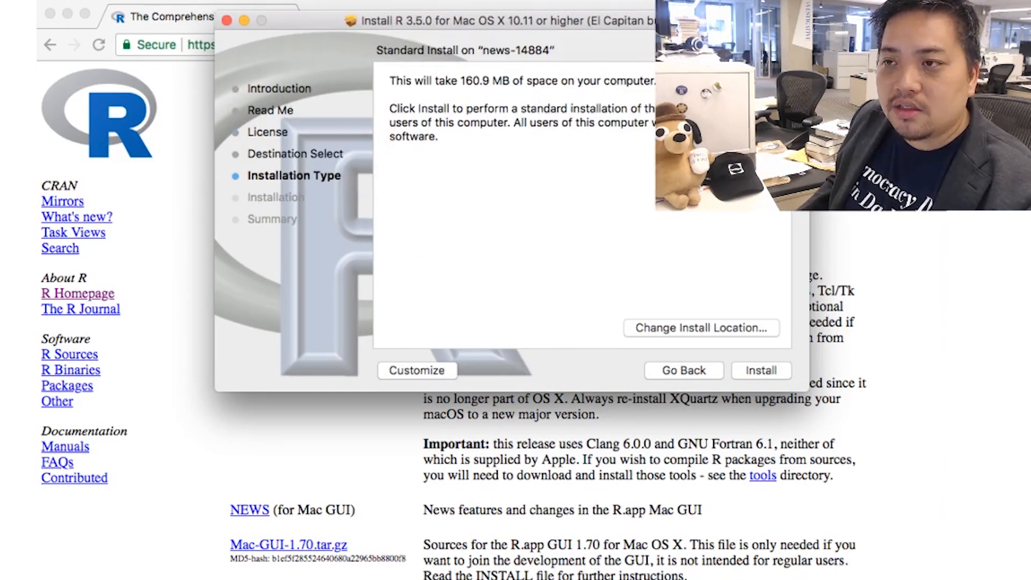
click(763, 371)
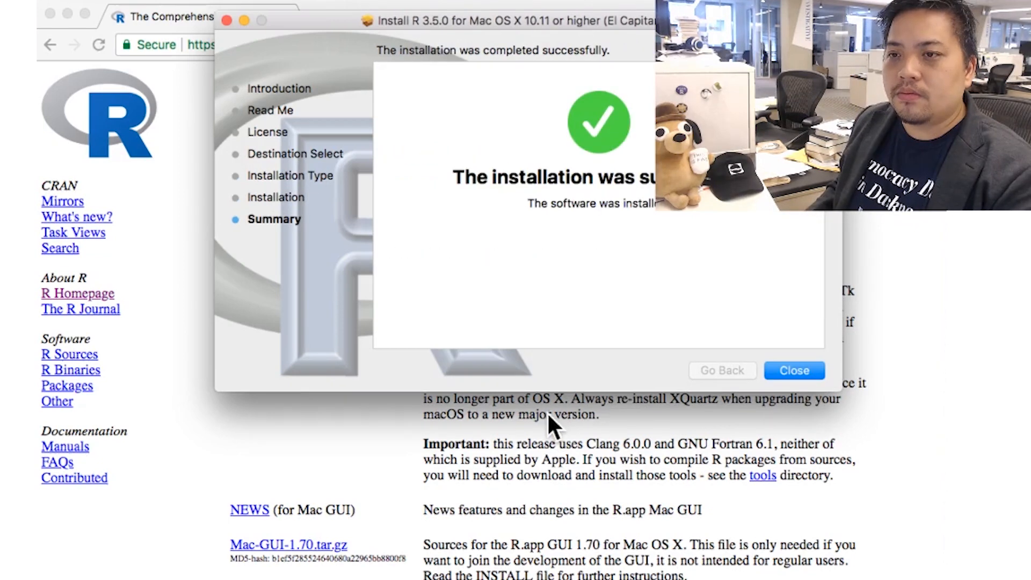
click(787, 370)
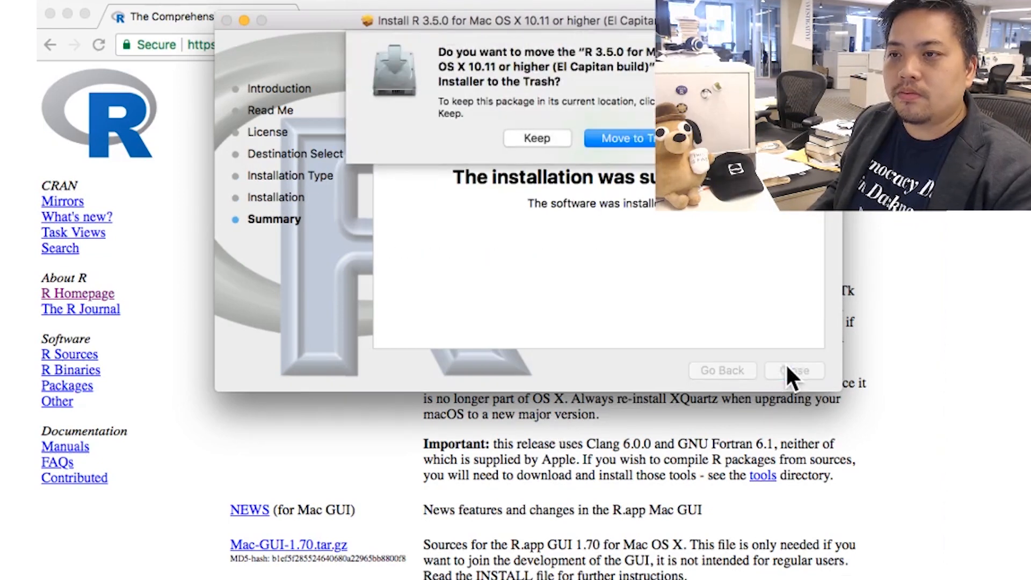
click(631, 138)
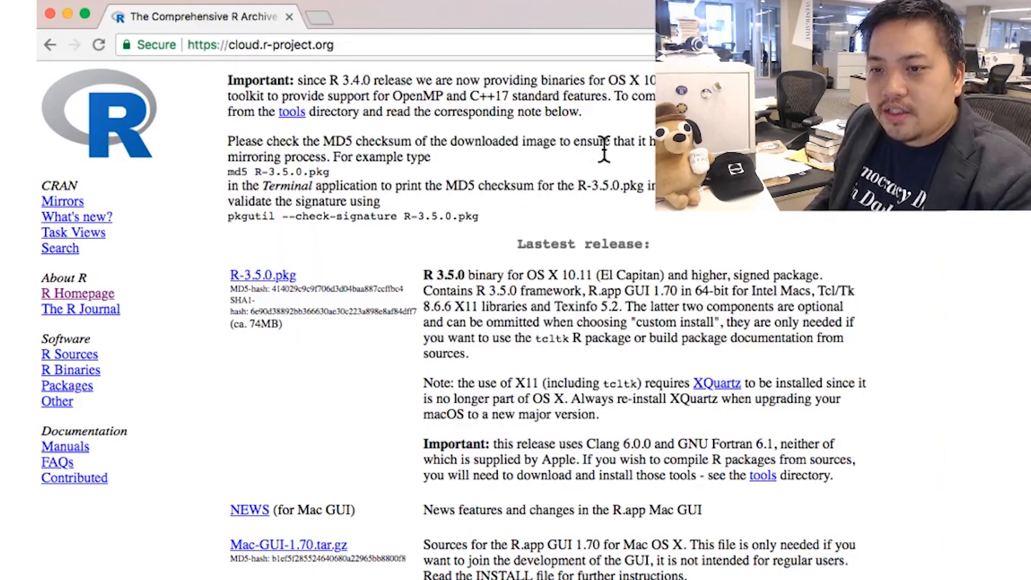
- Double-click R in Finder's Applications folder to launch it, and move the R Console to the right
mouse_move(101, 571)
click(57, 569)
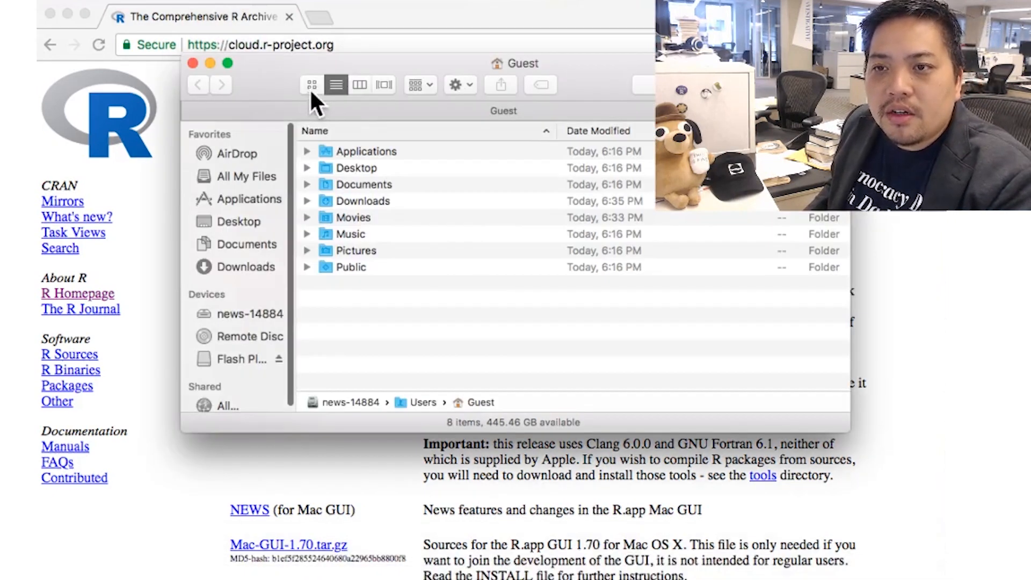
click(238, 192)
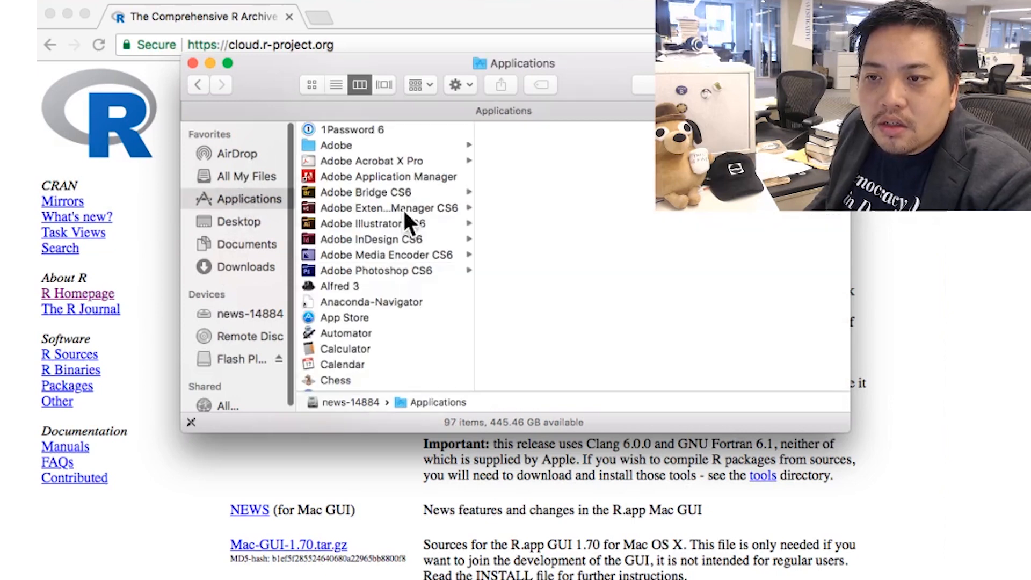
scroll(398, 241, down, 10)
scroll(398, 248, down, 12)
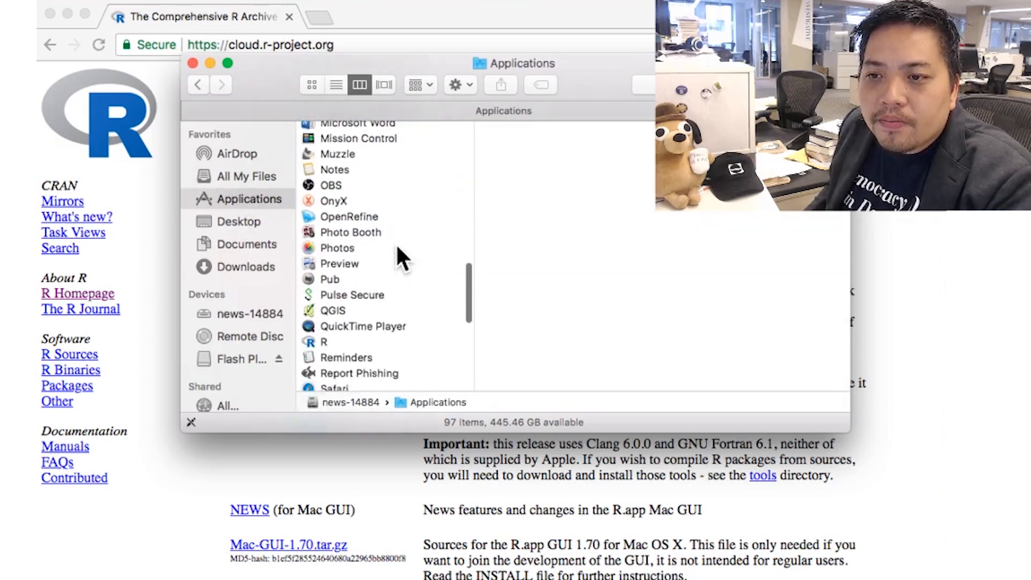
double_click(337, 279)
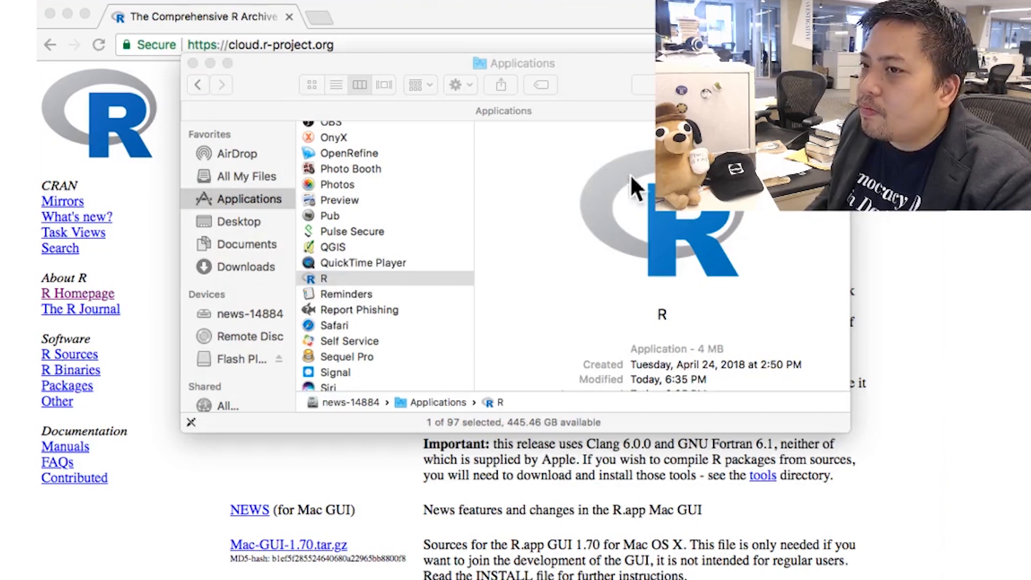
mouse_move(505, 575)
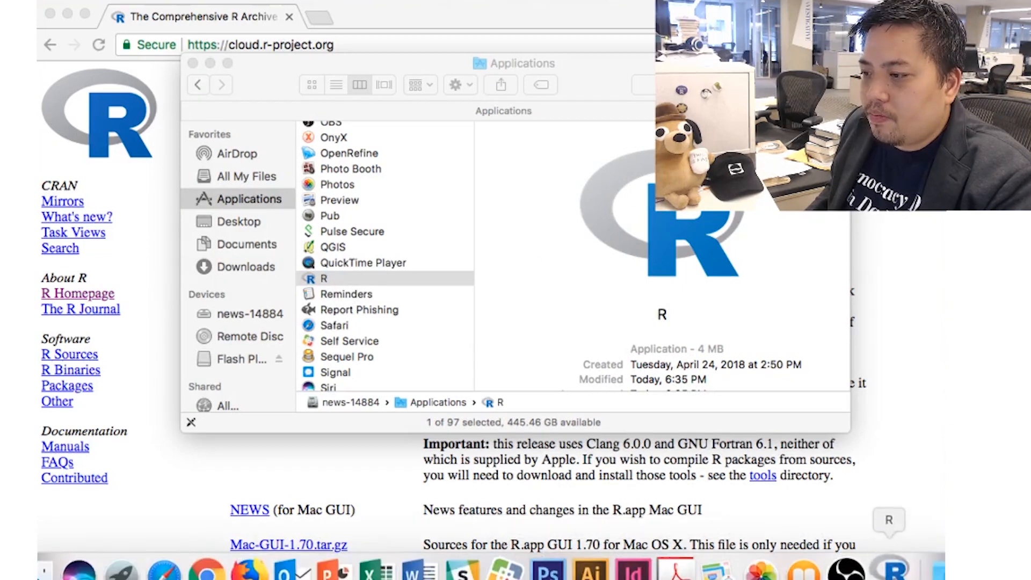
drag(391, 27, 547, 28)
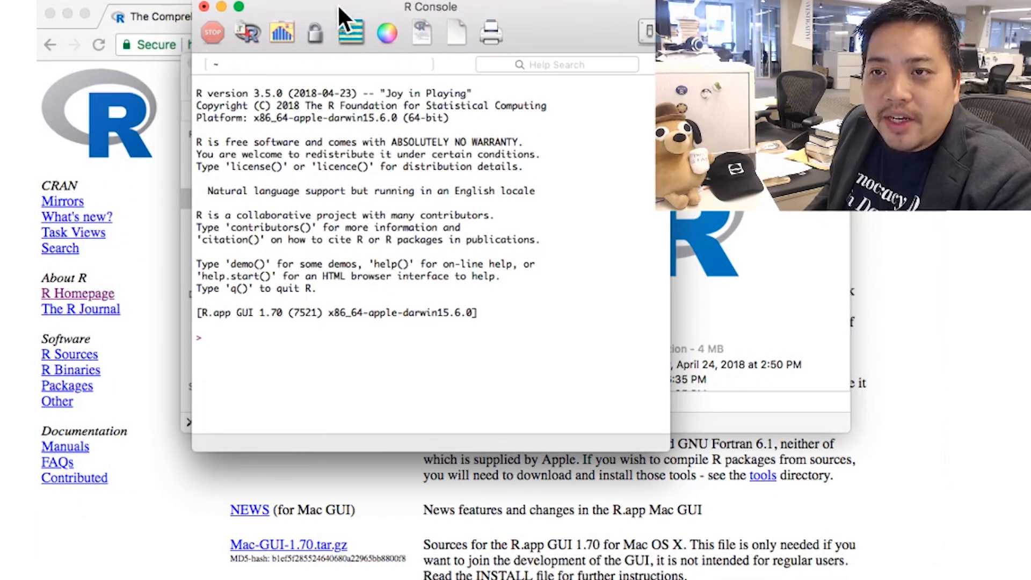
- Move the R Console aside, then close it and choose Don't Save for the workspace
drag(342, 15, 385, 36)
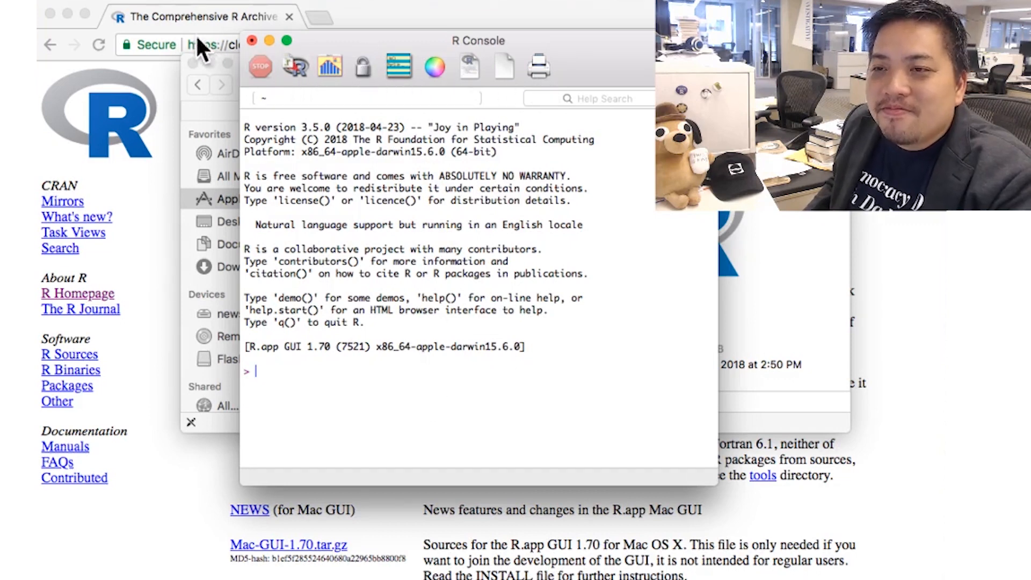
click(251, 40)
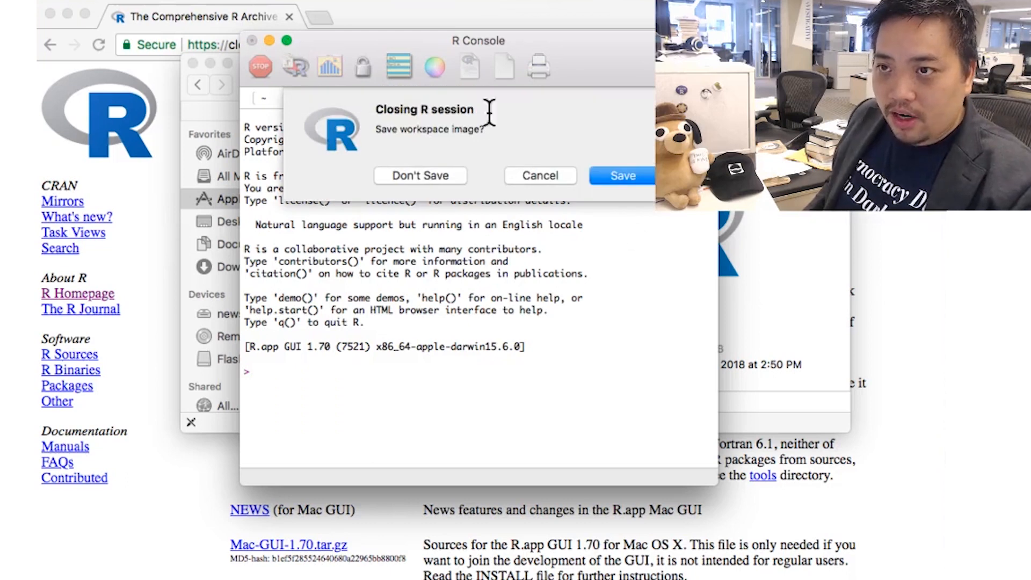
click(406, 172)
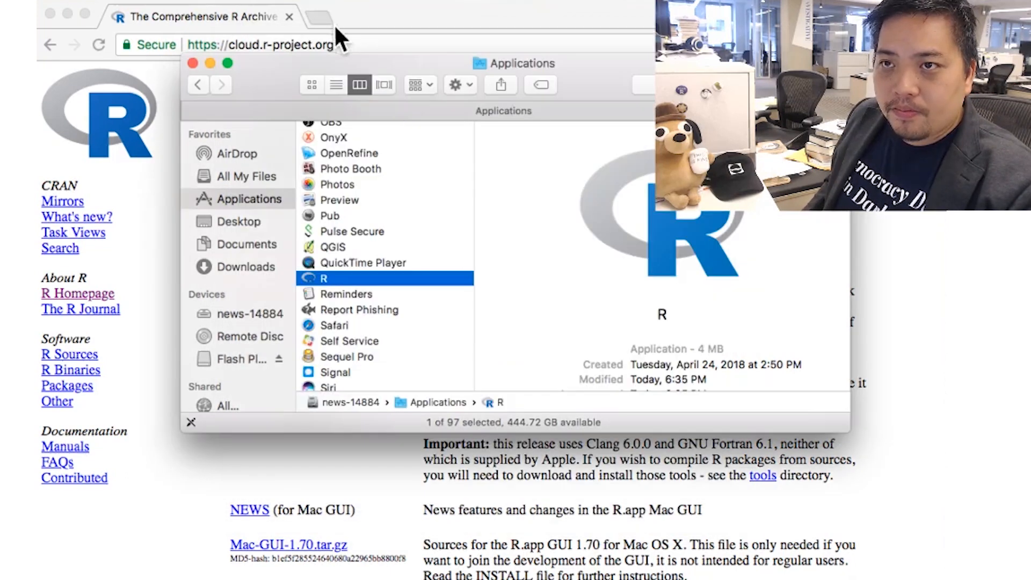
- Search Google for 'rstudio' from the address bar and open the rstudio.com result
click(358, 41)
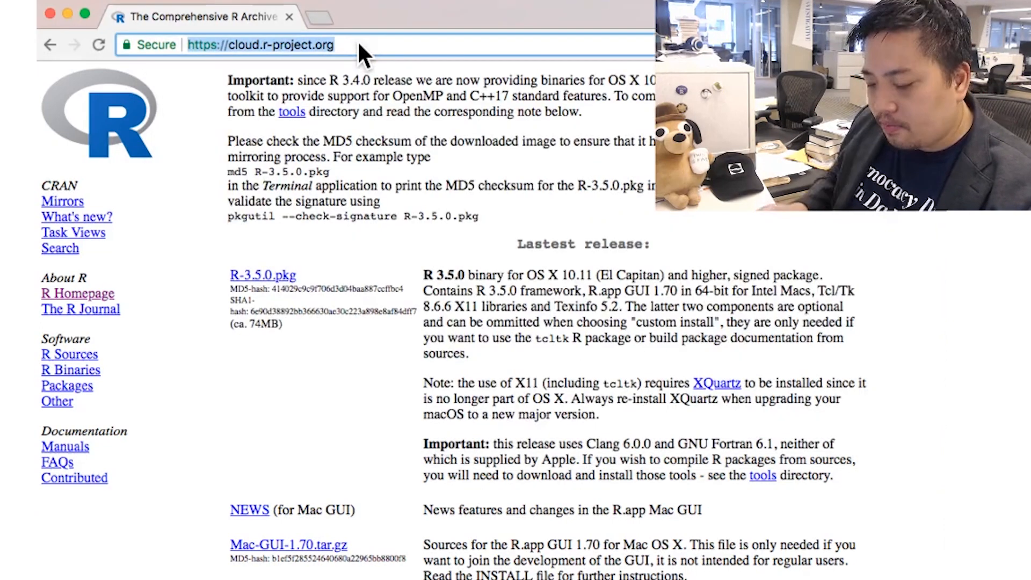
text(rstudio)
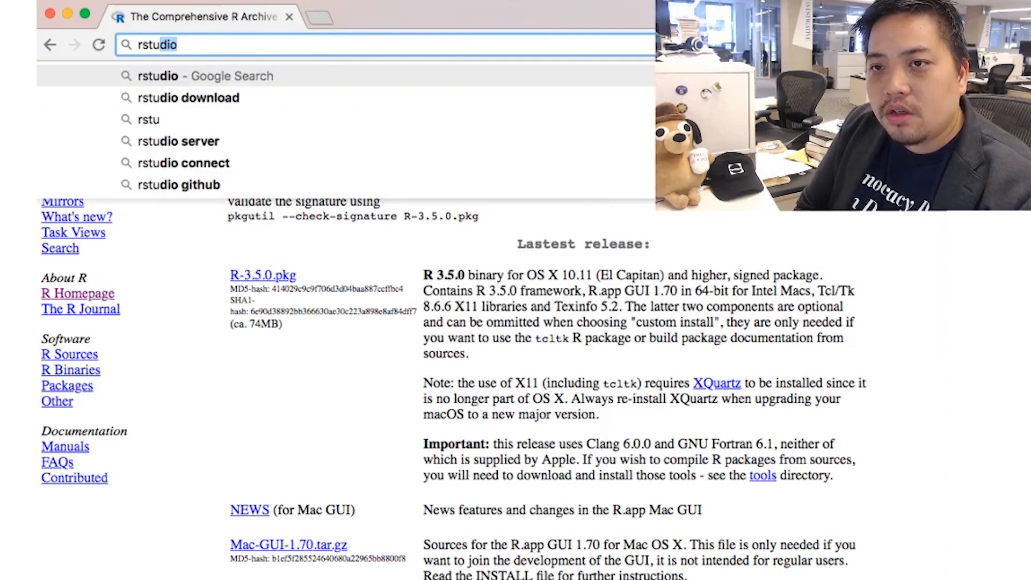
key(Return)
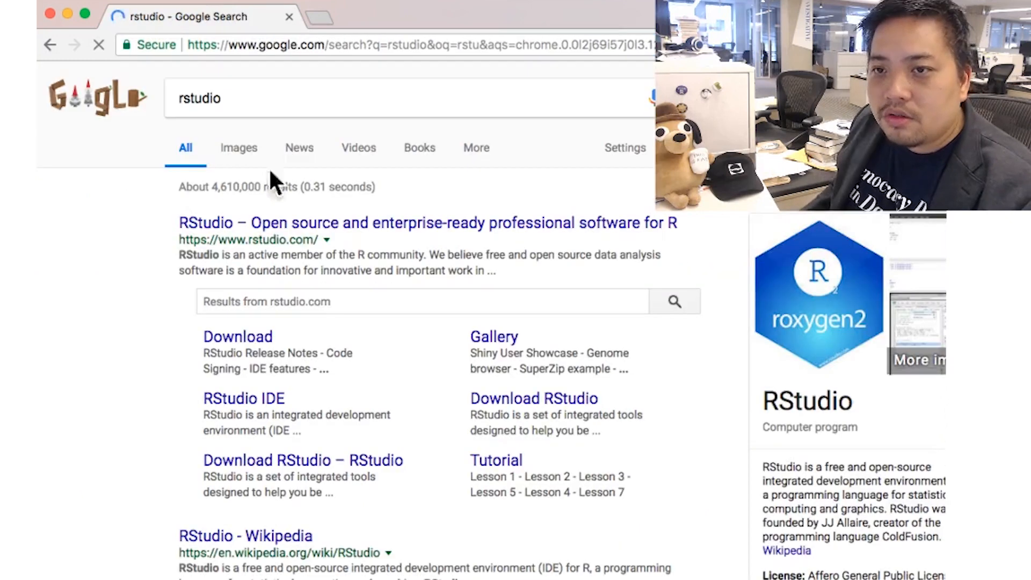
click(259, 223)
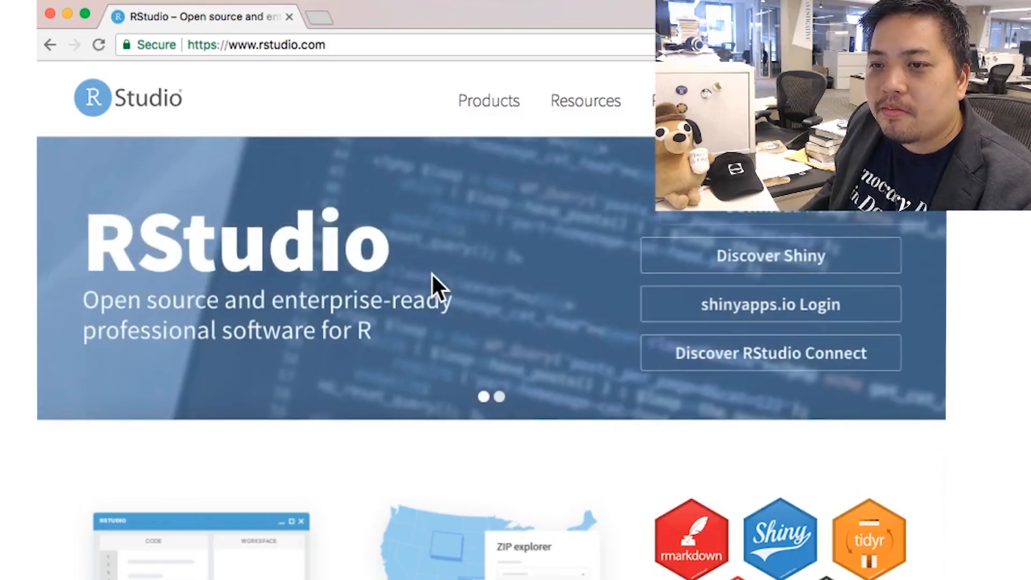
- Go to Download RStudio, pick the free RStudio Desktop Open Source, and download the 1.1.453 Mac OS X 10.6+ installer
click(719, 211)
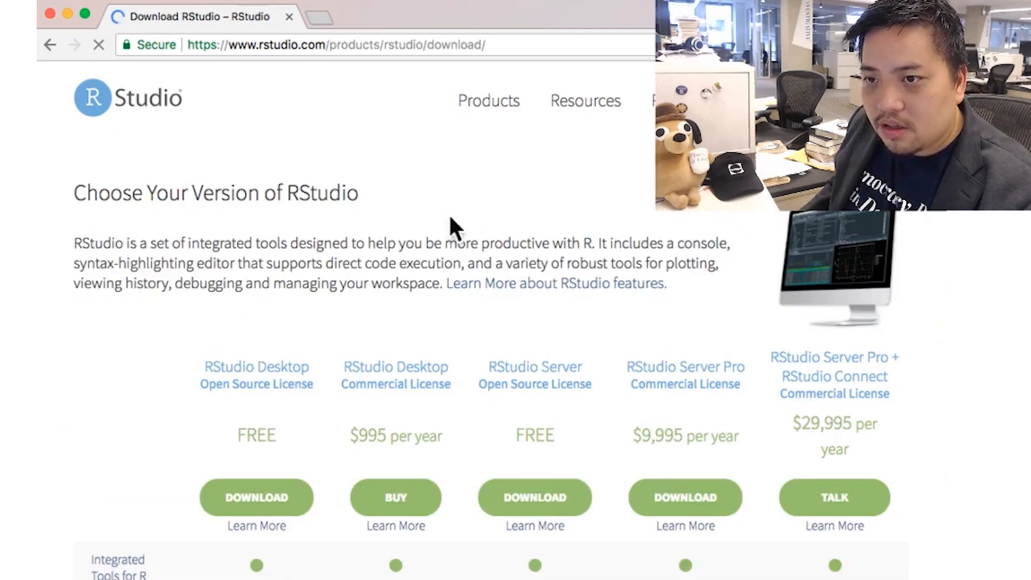
scroll(398, 306, down, 2)
scroll(399, 297, down, 1)
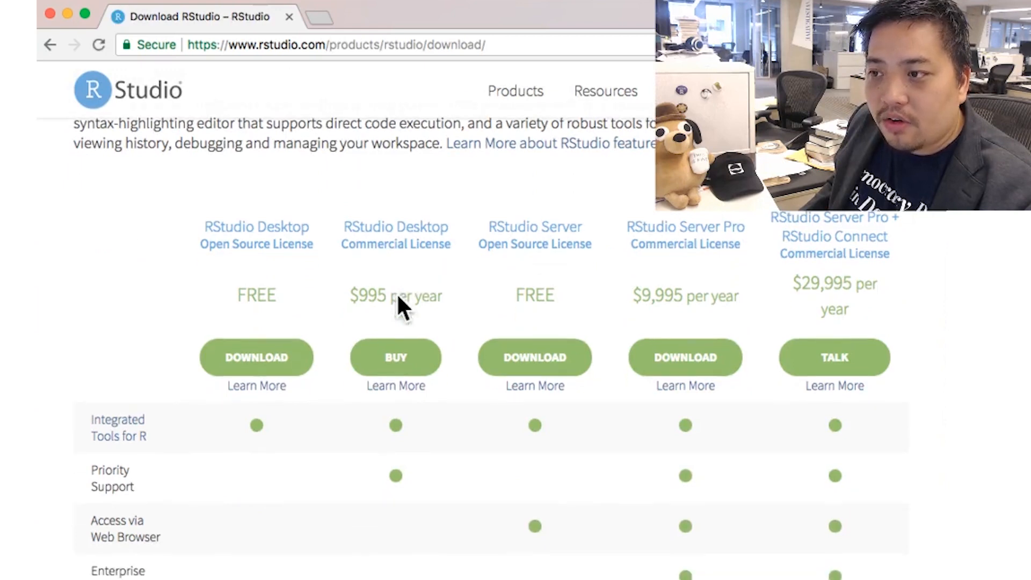
scroll(321, 347, down, 5)
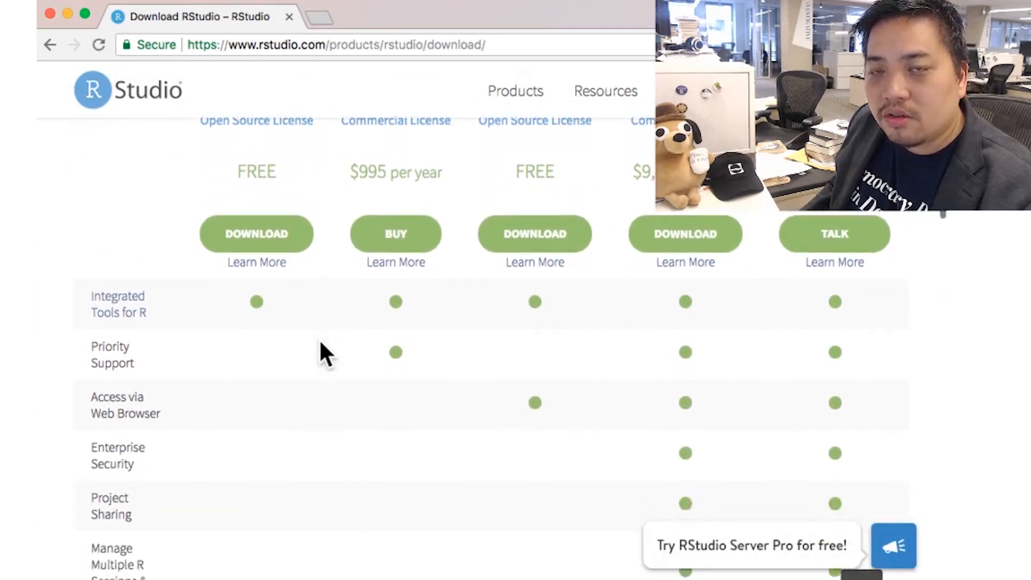
scroll(321, 344, down, 5)
scroll(321, 345, up, 6)
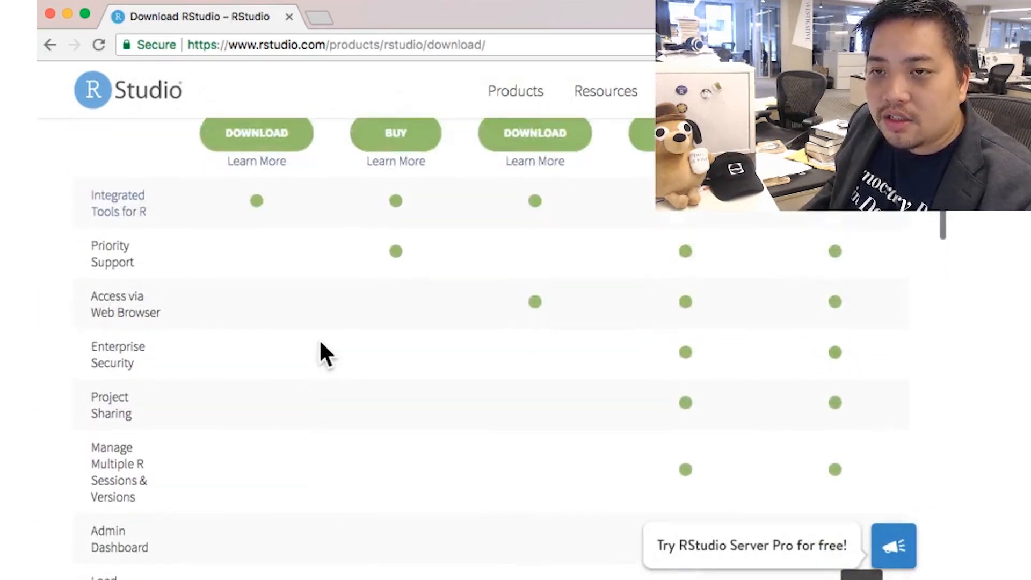
scroll(317, 339, up, 2)
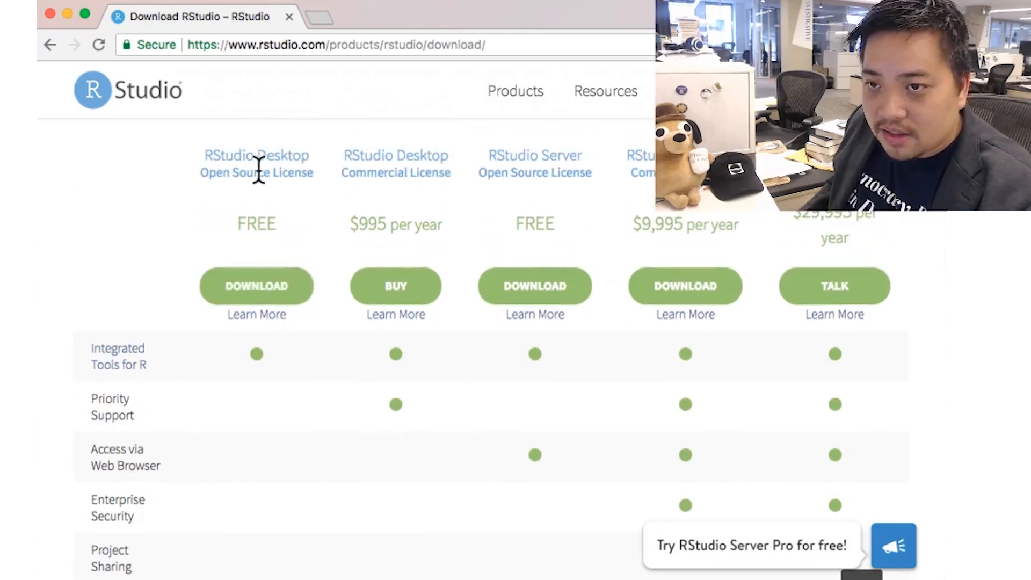
click(247, 287)
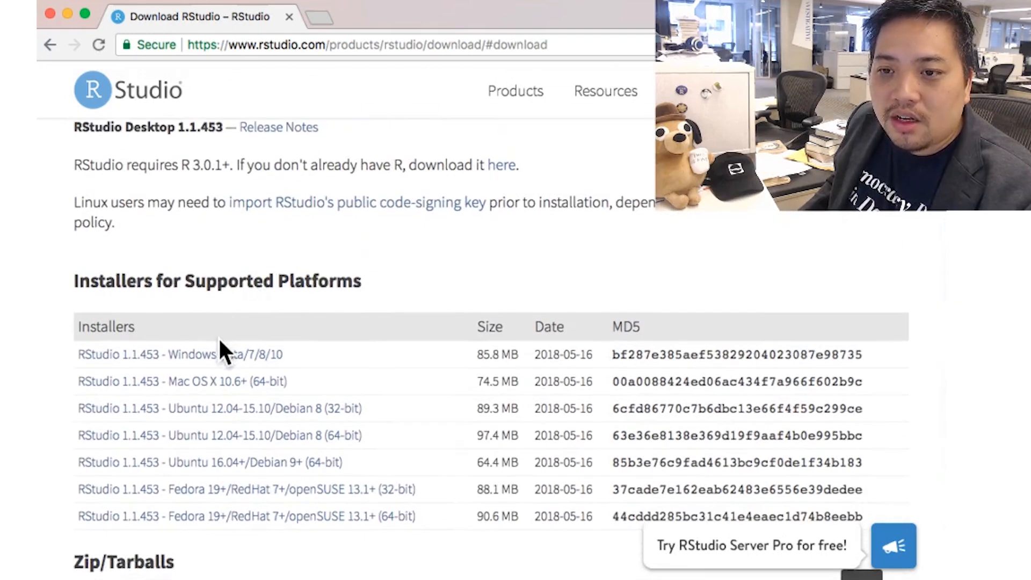
scroll(225, 348, down, 3)
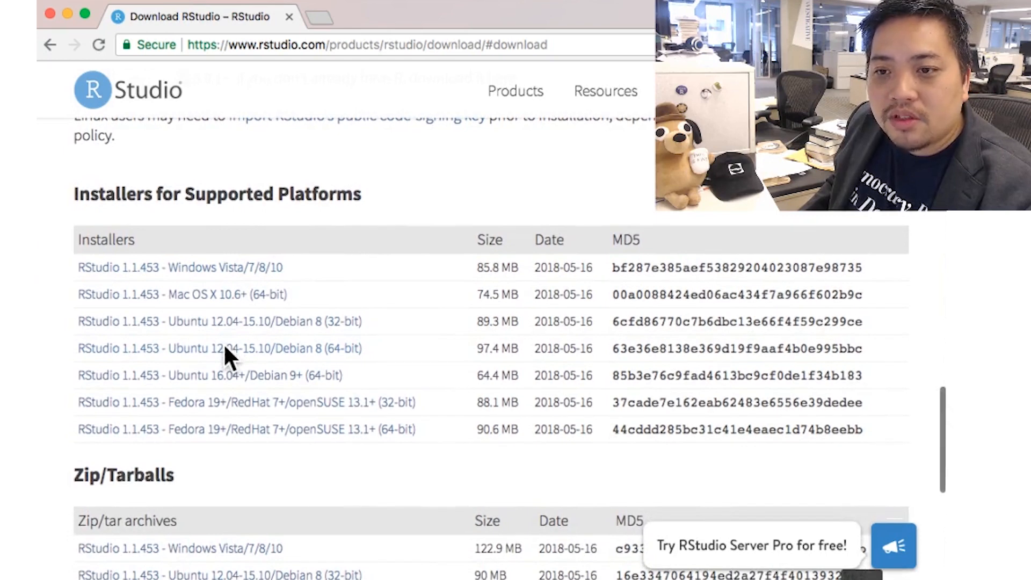
click(201, 293)
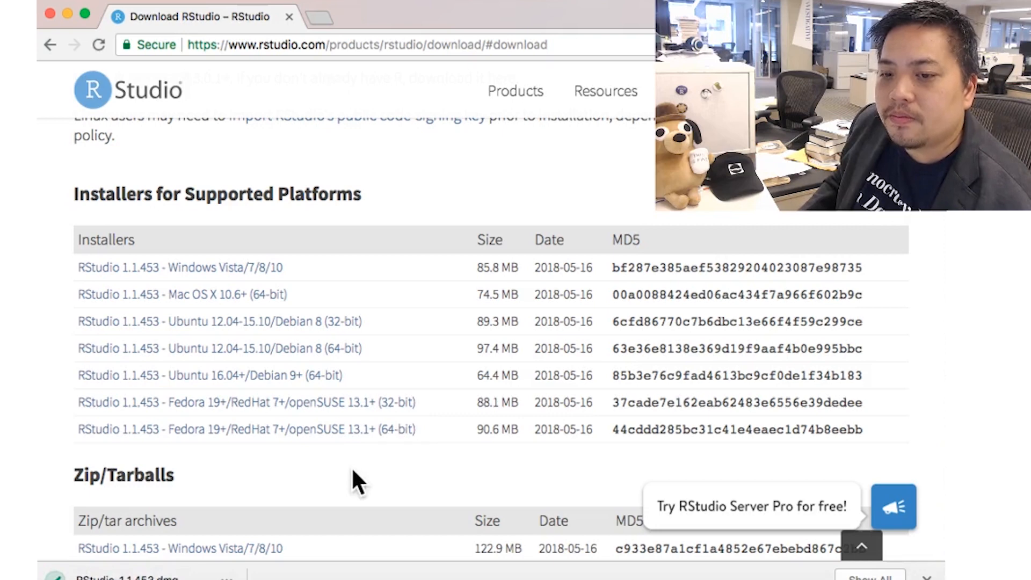
- Open RStudio-1.1.453.dmg, drag RStudio onto Applications, and authenticate with the administrator password
click(127, 576)
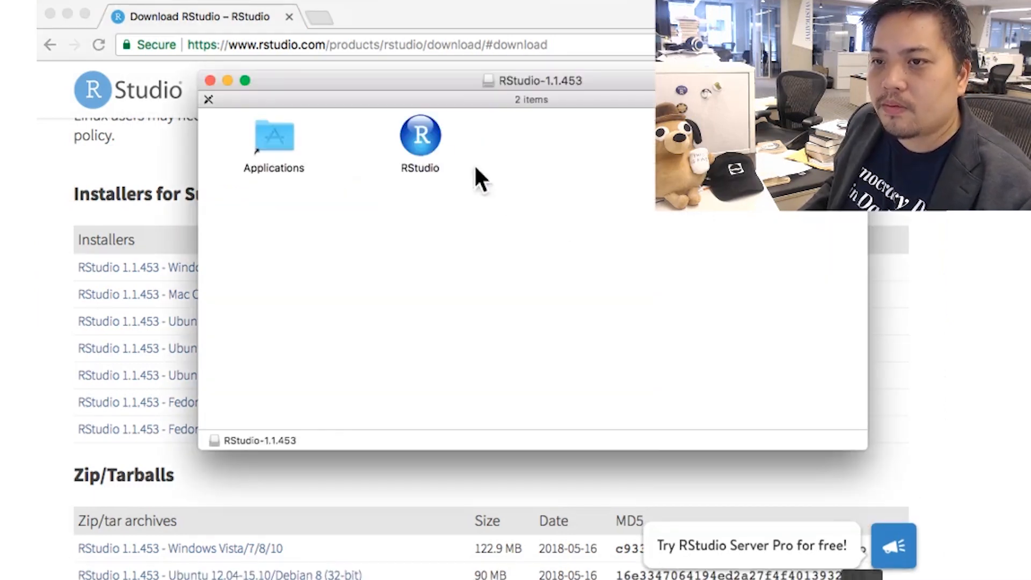
drag(402, 144, 262, 134)
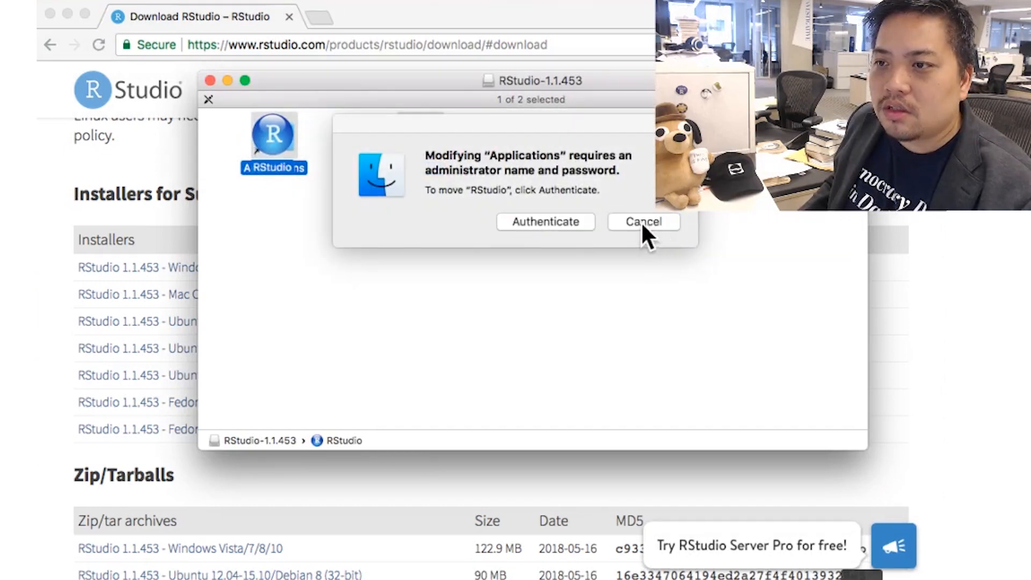
click(565, 221)
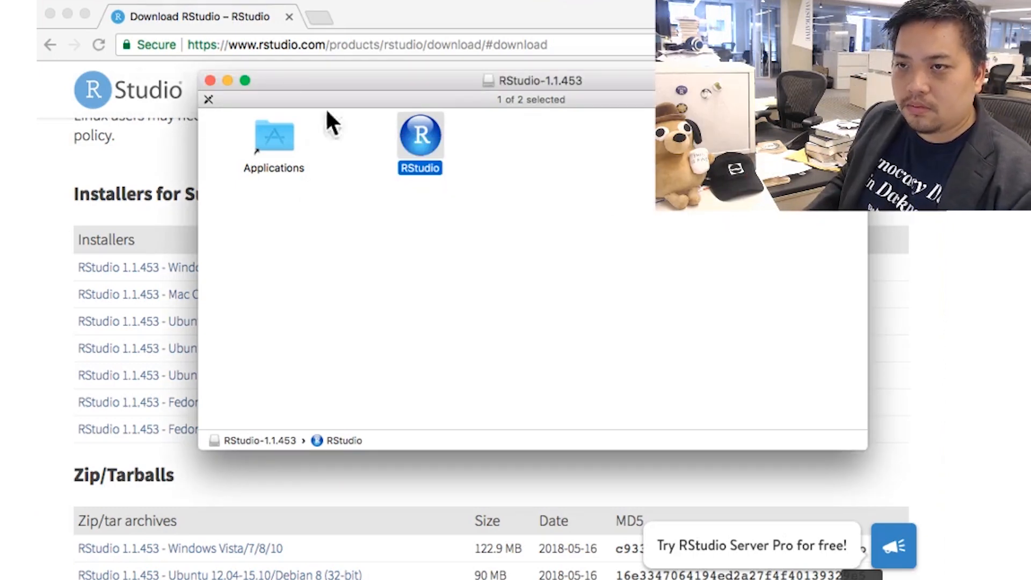
- Close the disk image window, launch RStudio from Applications, and choose Open in the security warning
click(209, 80)
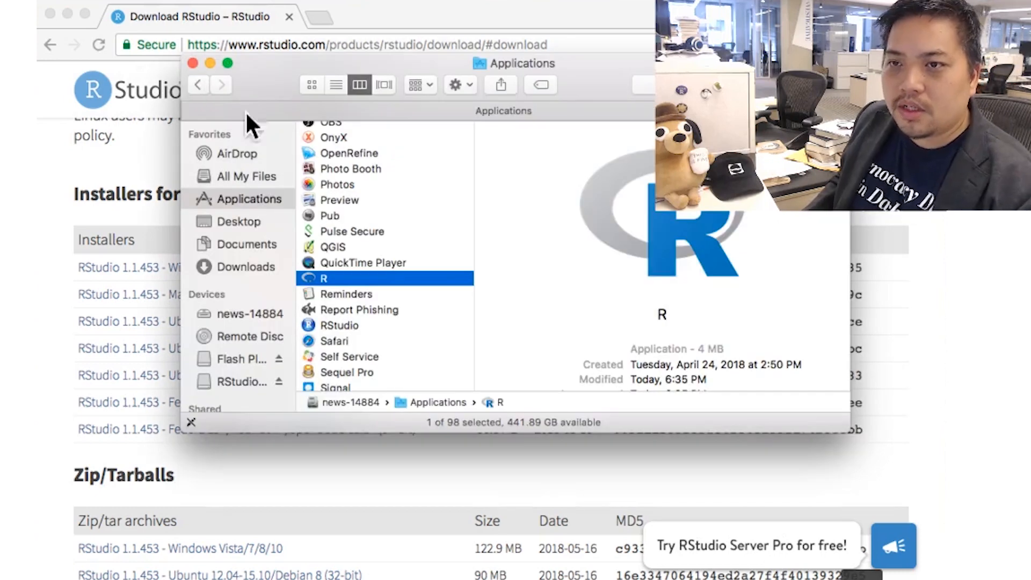
scroll(386, 301, down, 3)
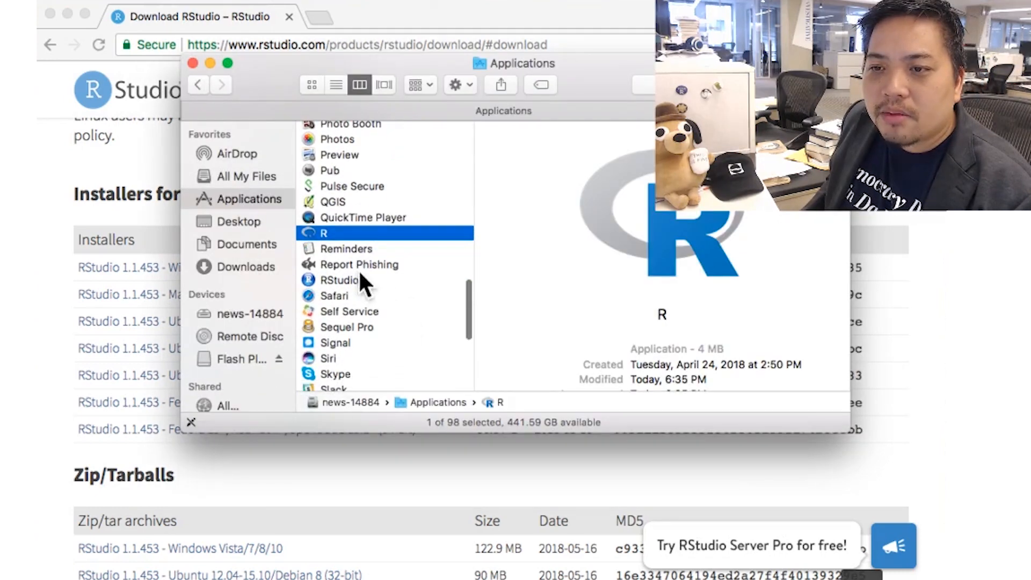
click(357, 275)
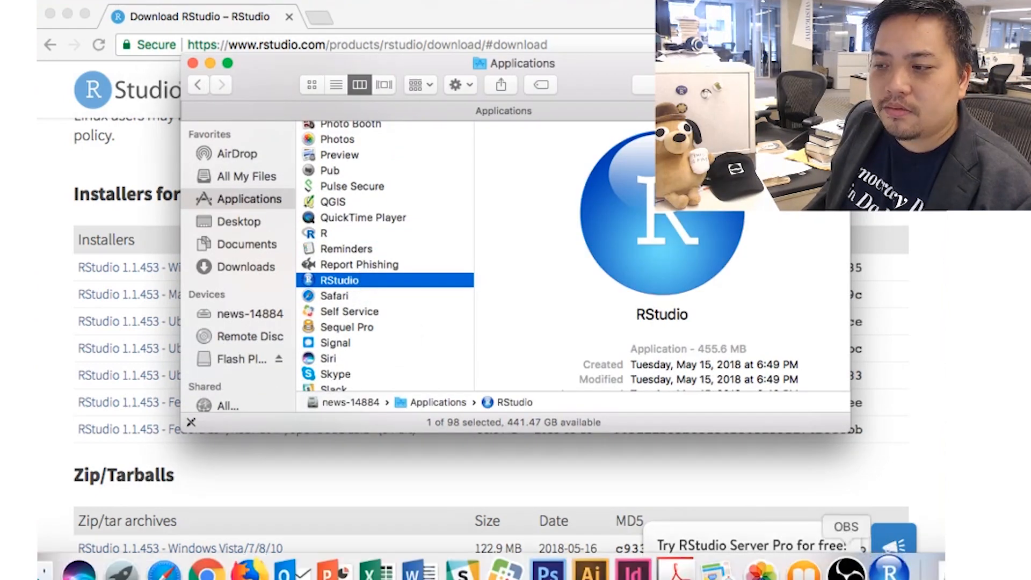
click(874, 561)
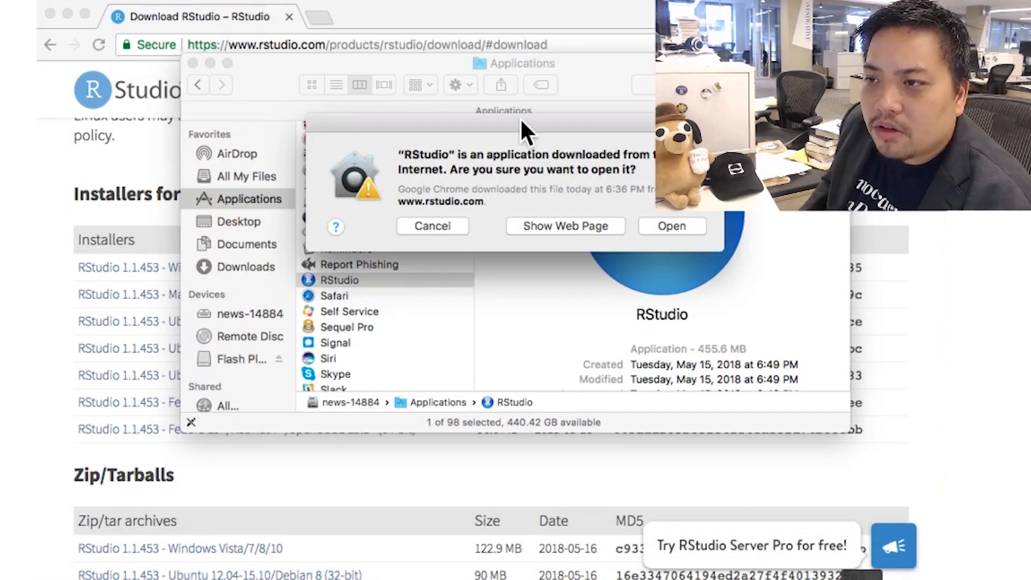
drag(521, 121, 530, 147)
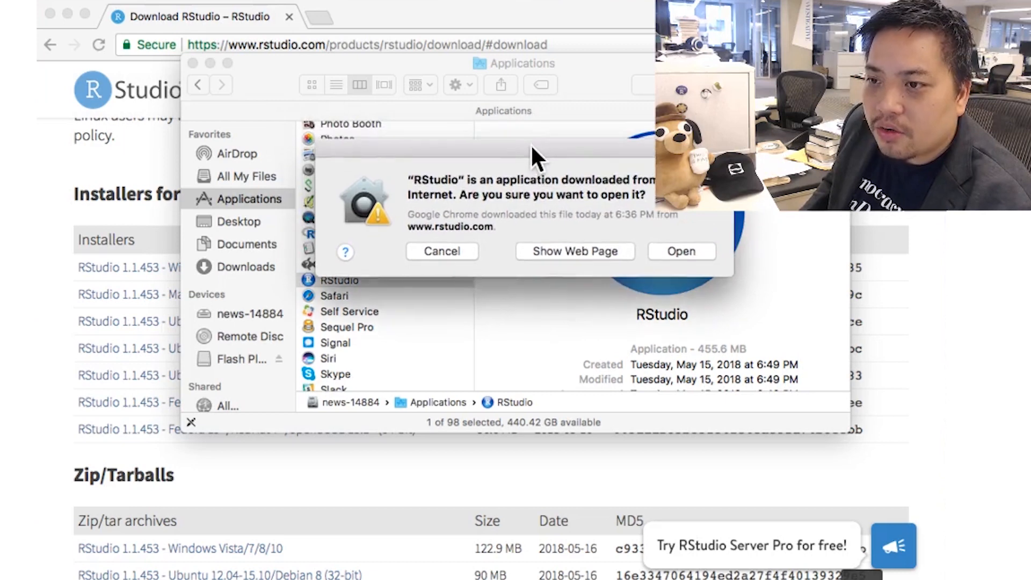
click(684, 253)
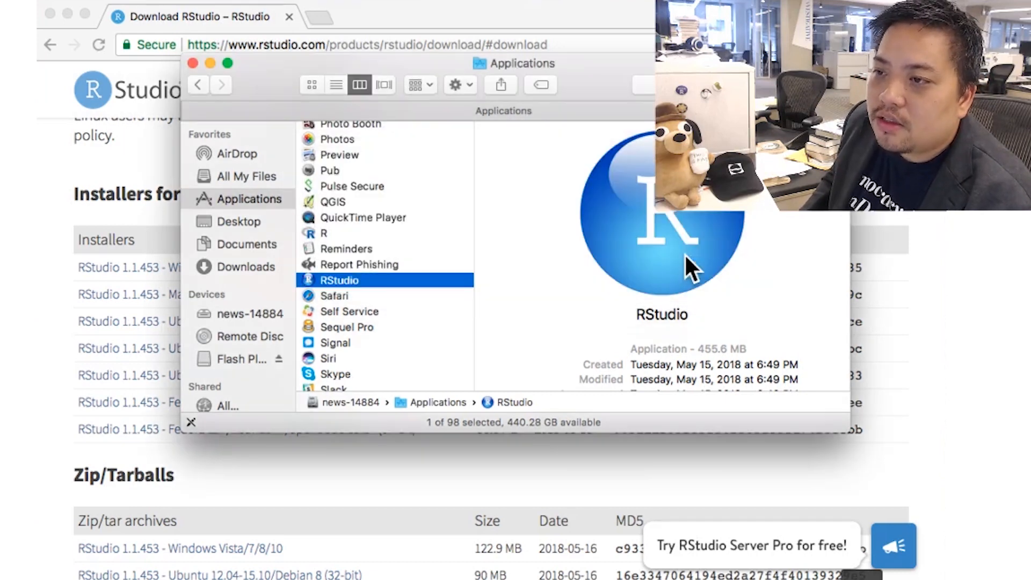